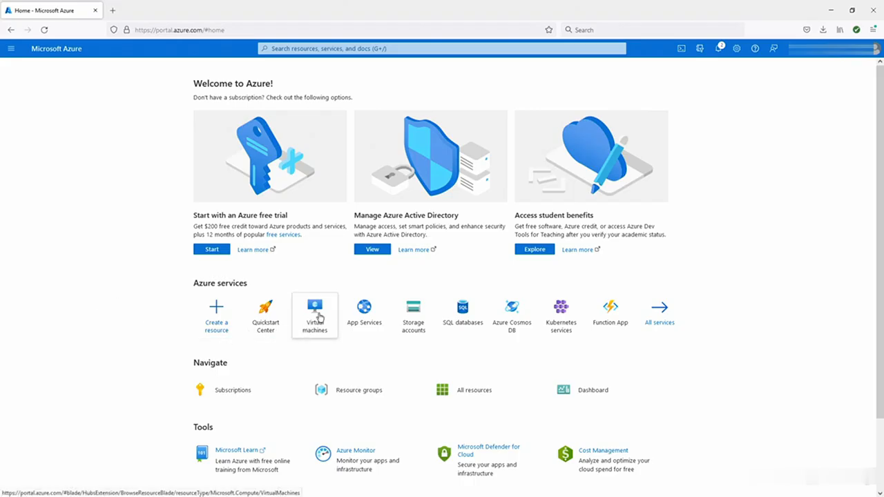
- Open the Virtual machines page from Azure services, which shows no VMs yet
{"action": "mouse_move", "coordinate": [319, 317]}
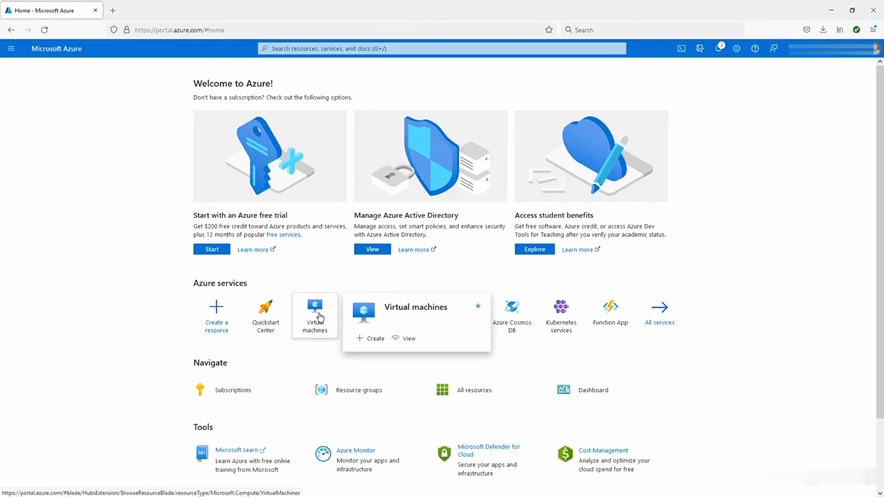
{"action": "left_click", "coordinate": [319, 317]}
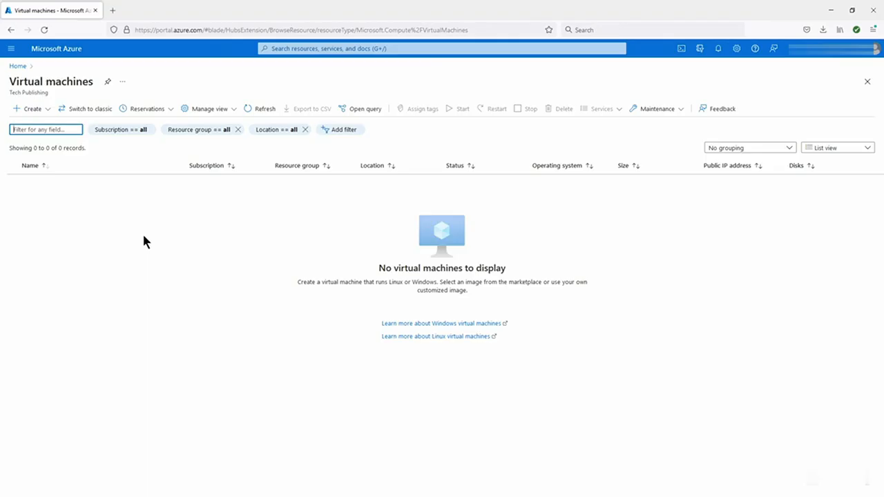
- Start a new virtual machine and place it in the TeamGroup resource group
{"action": "left_click", "coordinate": [35, 112]}
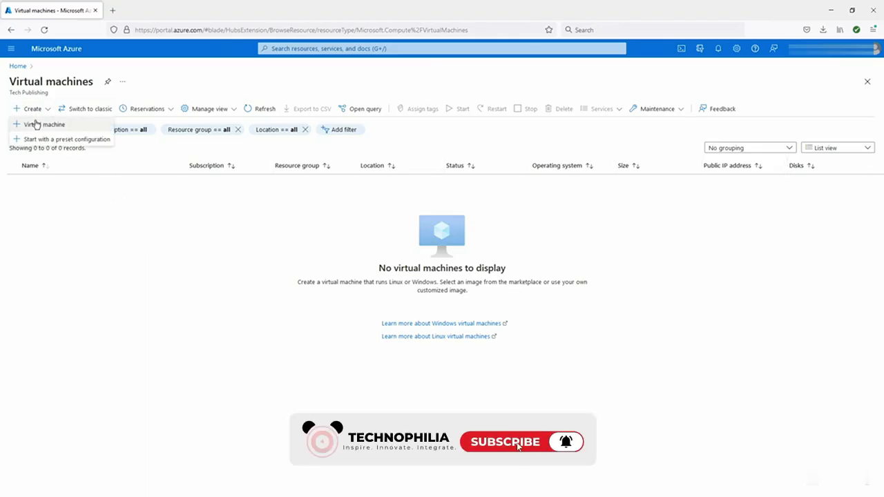
{"action": "left_click", "coordinate": [36, 124]}
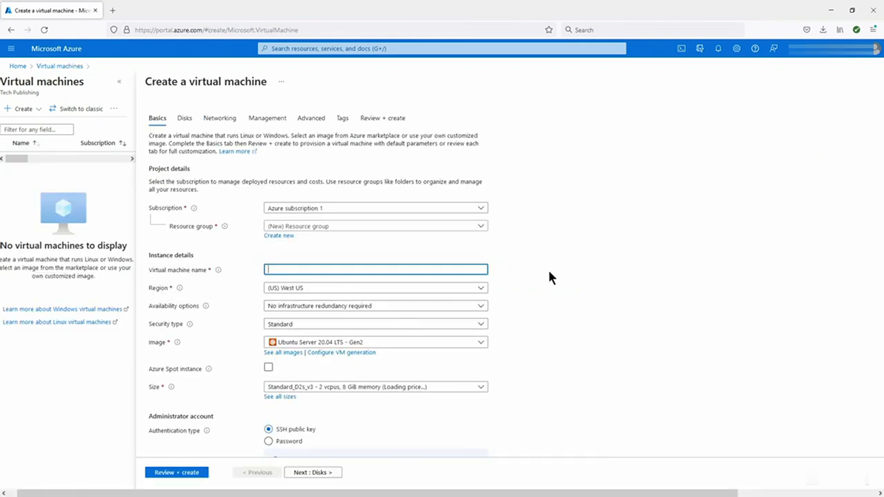
{"action": "left_click", "coordinate": [484, 208]}
{"action": "left_click", "coordinate": [563, 209]}
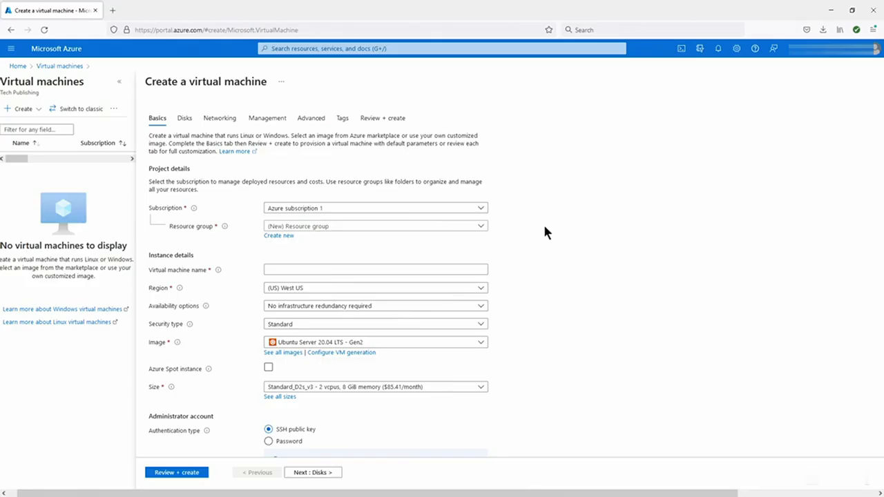
{"action": "left_click", "coordinate": [480, 228]}
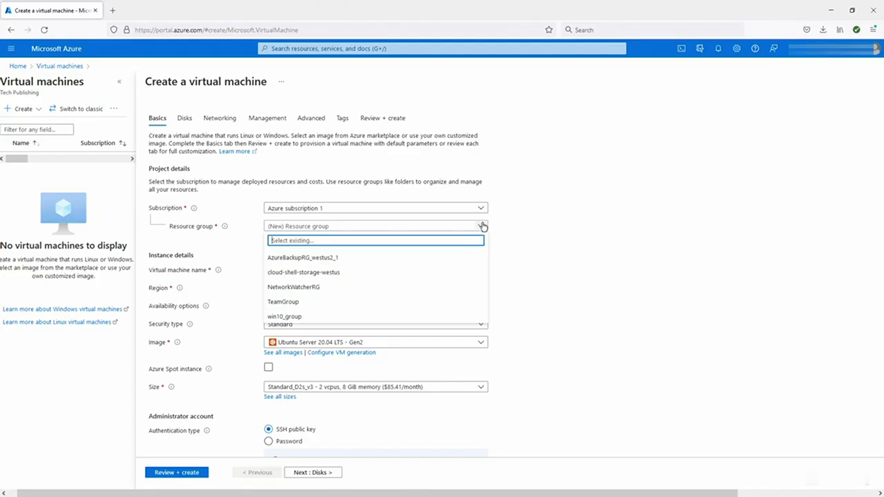
{"action": "left_click", "coordinate": [292, 301]}
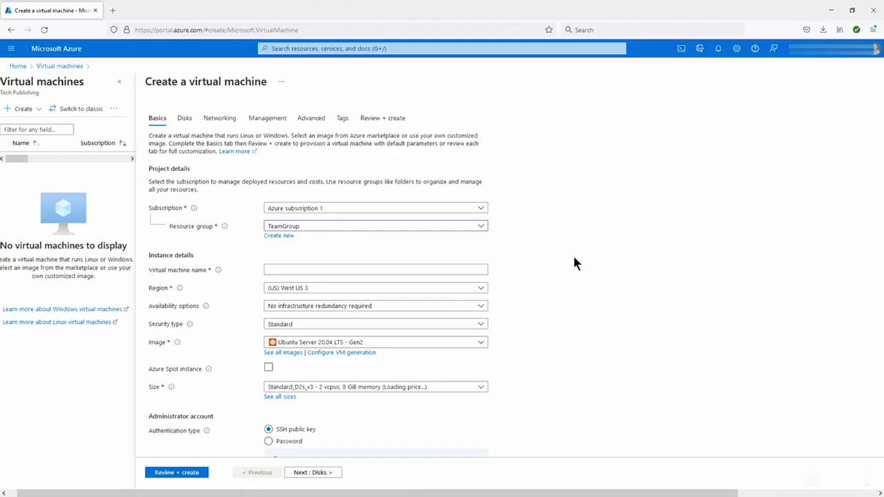
- Name the VM linkedinvm and keep the region (US) West US 3
{"action": "left_click", "coordinate": [362, 269]}
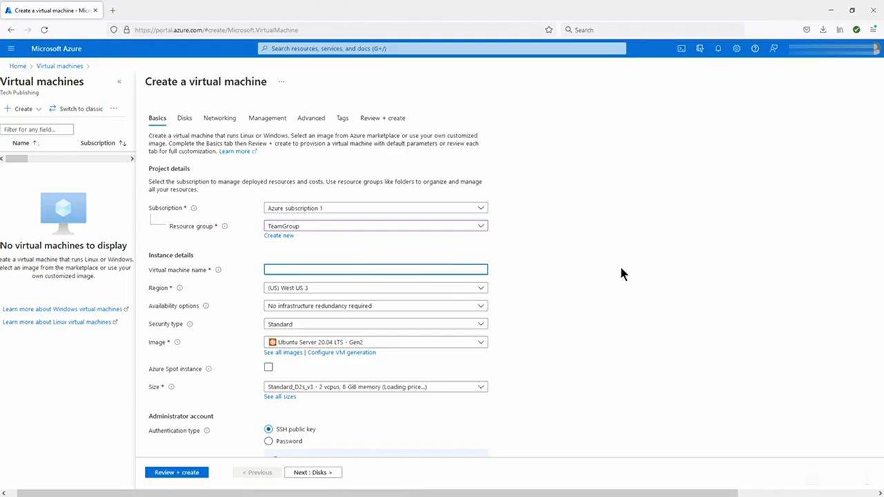
{"action": "type", "text": "linkedinvm"}
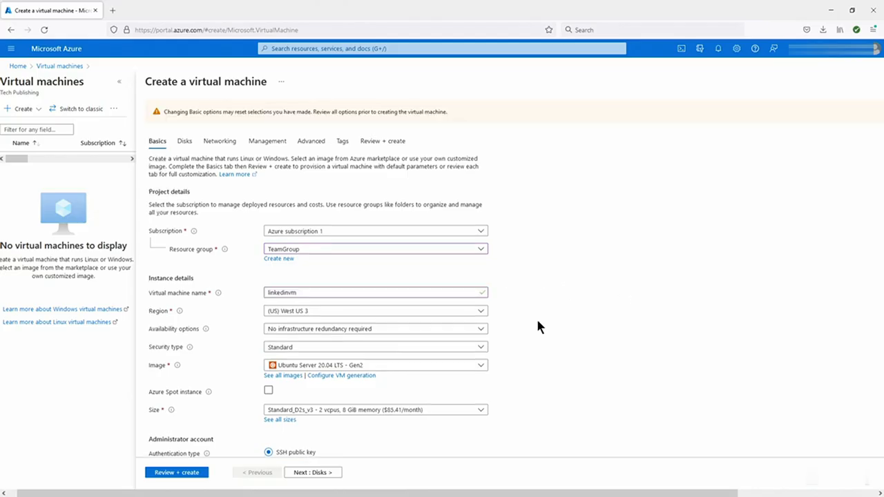
{"action": "left_click", "coordinate": [482, 312]}
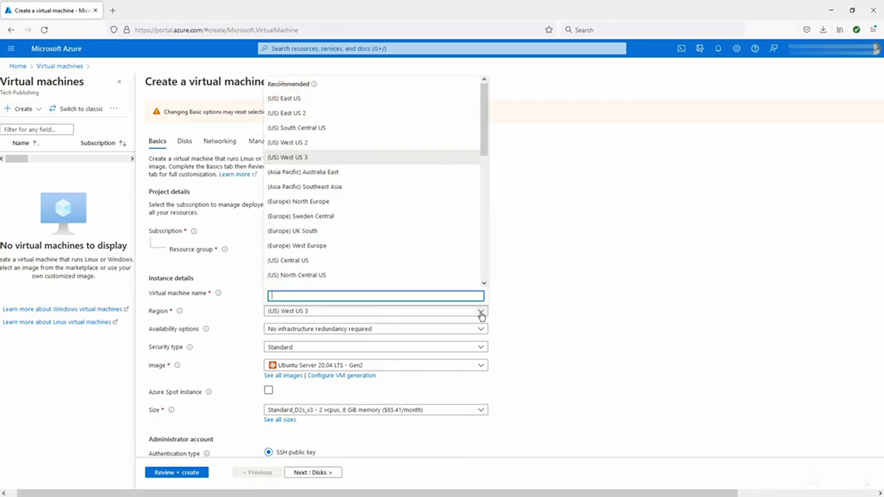
{"action": "left_click", "coordinate": [539, 297]}
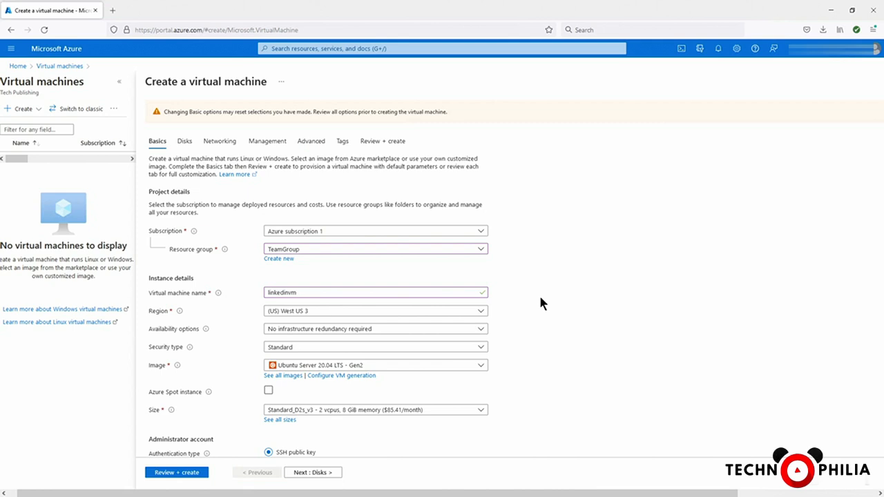
{"action": "scroll", "coordinate": [540, 298], "scroll_direction": "down", "scroll_amount": 3}
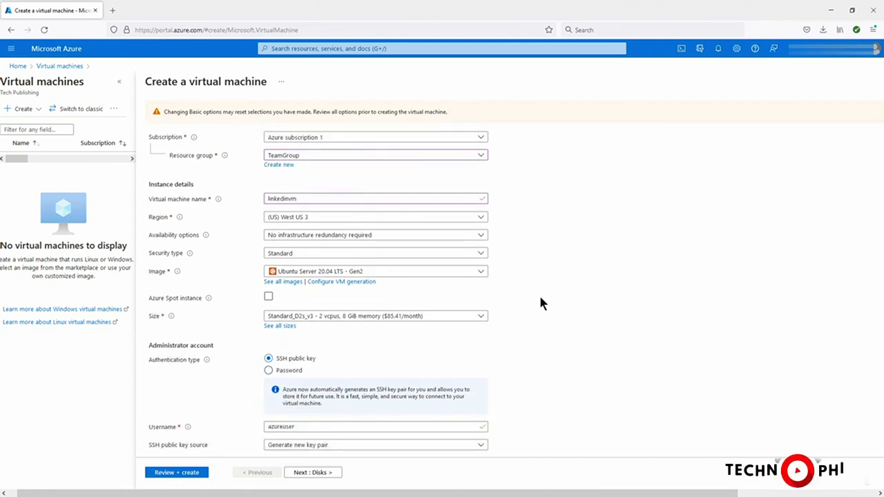
{"action": "left_click", "coordinate": [481, 237]}
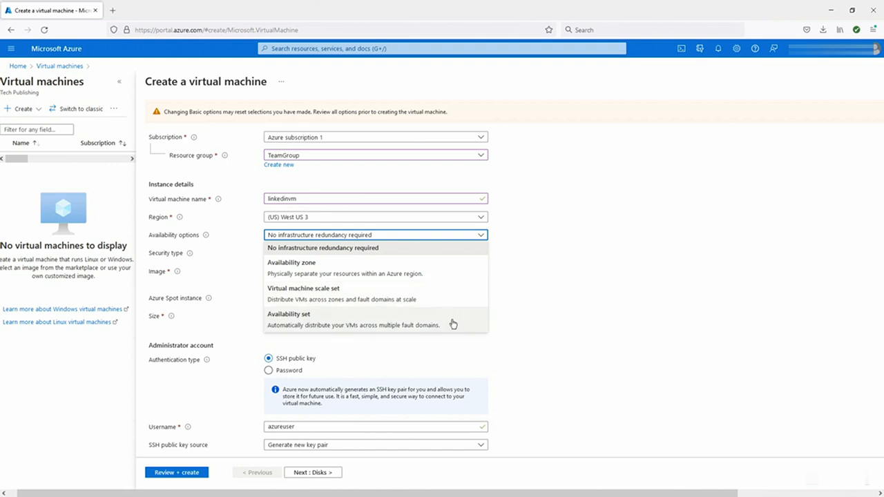
{"action": "left_click", "coordinate": [557, 278]}
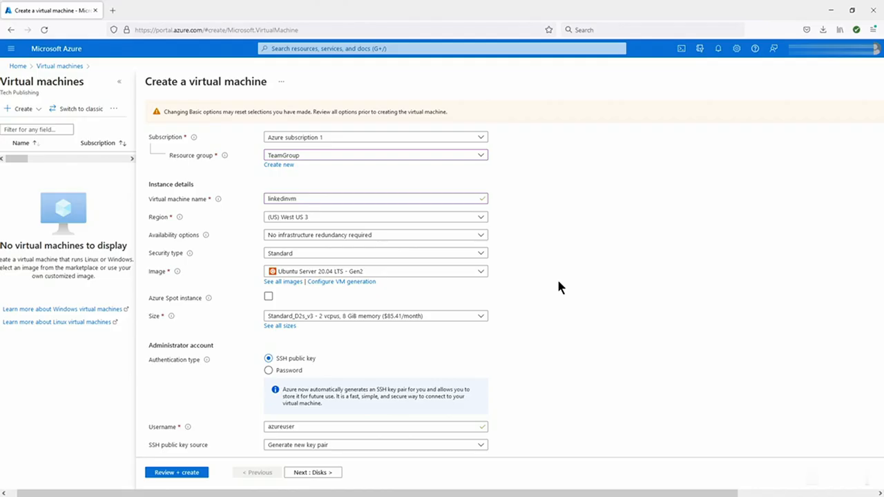
{"action": "left_click", "coordinate": [479, 254]}
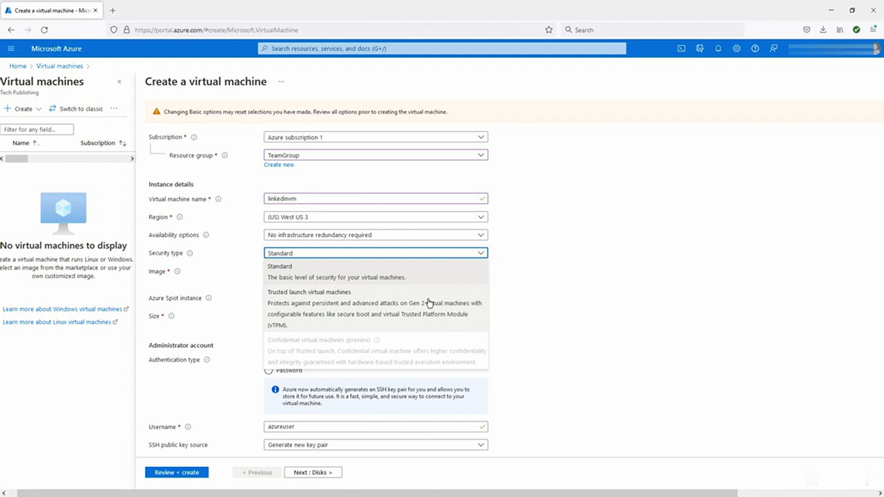
{"action": "left_click", "coordinate": [577, 282]}
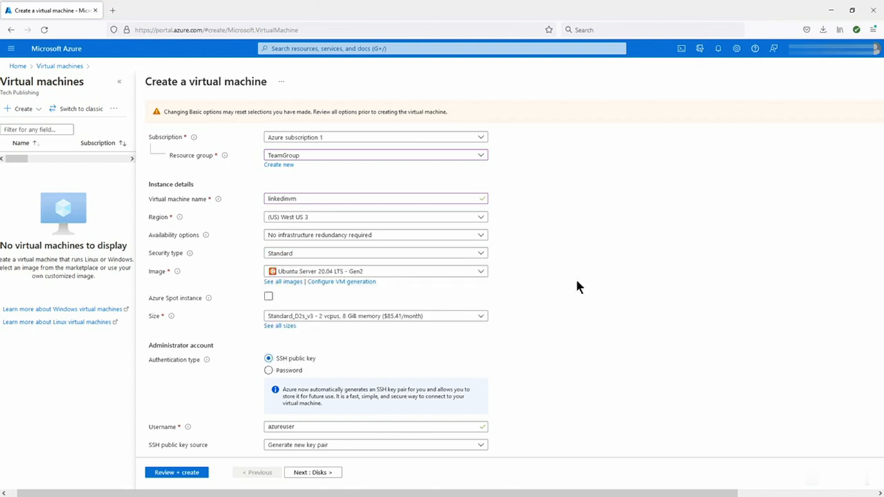
- Select the Windows Server 2022 Datacenter: Azure Edition - Gen2 image and keep size Standard_D2s_v3
{"action": "left_click", "coordinate": [482, 272]}
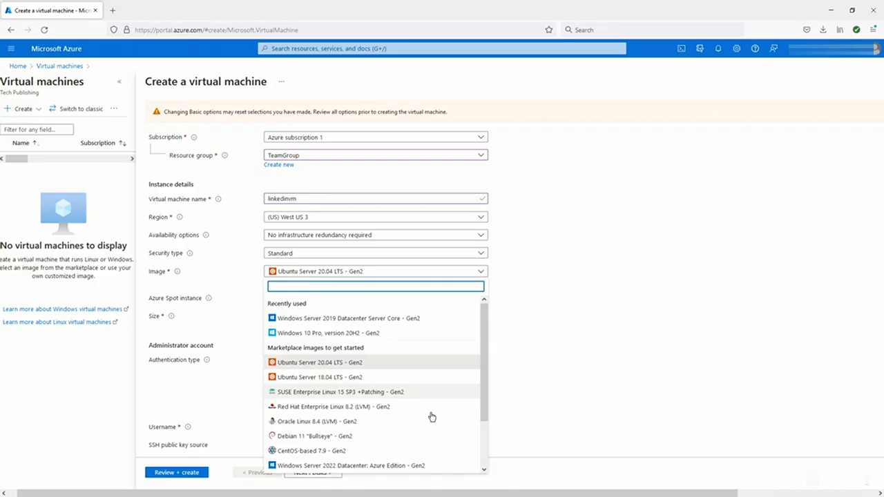
{"action": "scroll", "coordinate": [431, 417], "scroll_direction": "down", "scroll_amount": 2}
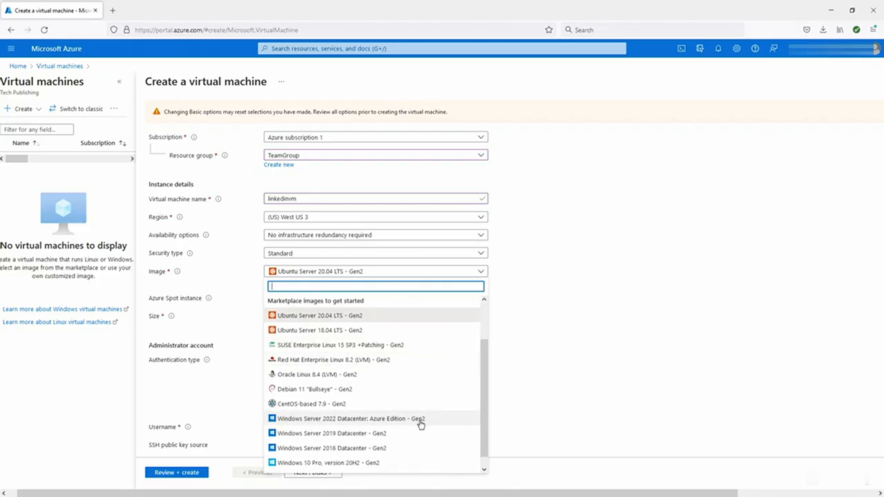
{"action": "left_click", "coordinate": [446, 418]}
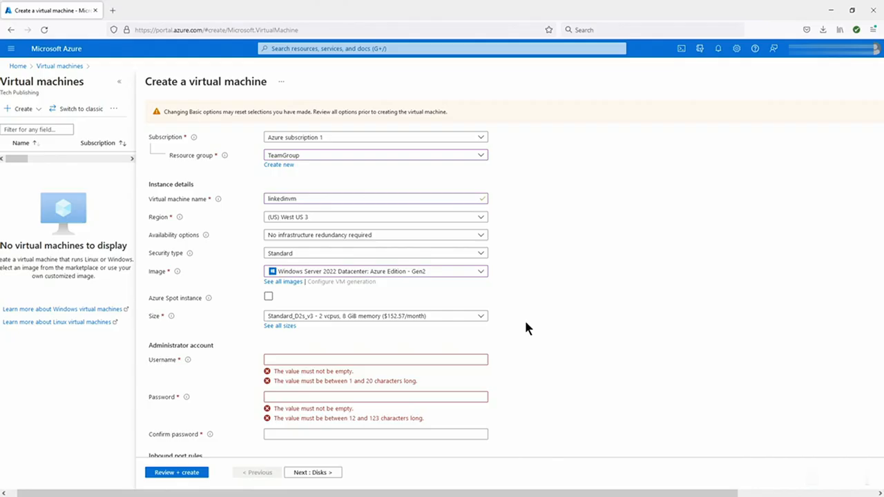
{"action": "left_click", "coordinate": [481, 316]}
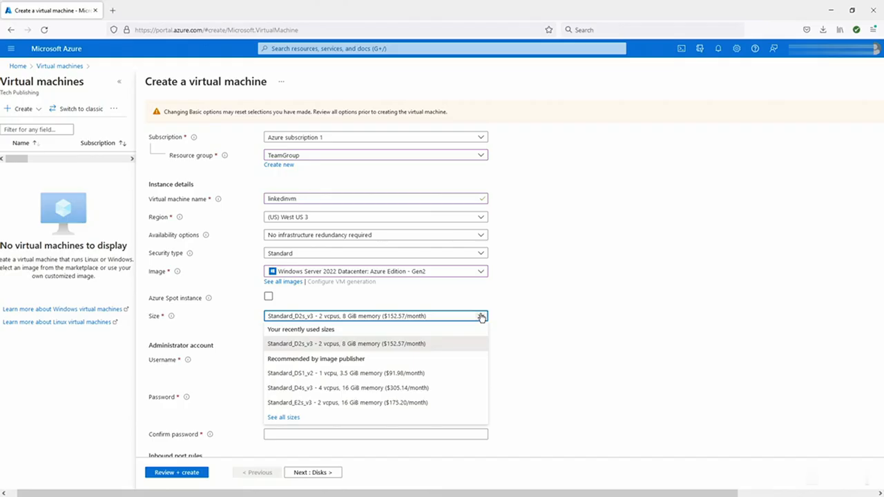
{"action": "left_click", "coordinate": [543, 308]}
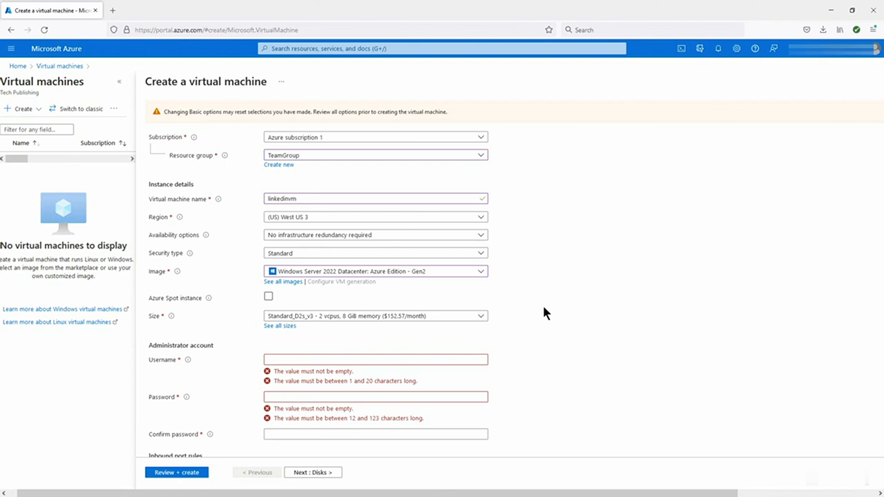
- Fill in the administrator username, password and confirmation, then scroll to the inbound port rules
{"action": "left_click", "coordinate": [365, 360]}
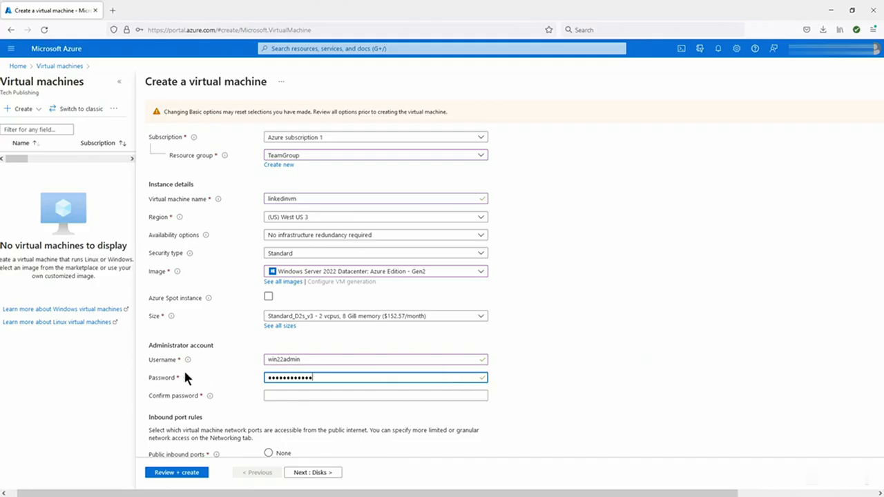
{"action": "mouse_move", "coordinate": [187, 379]}
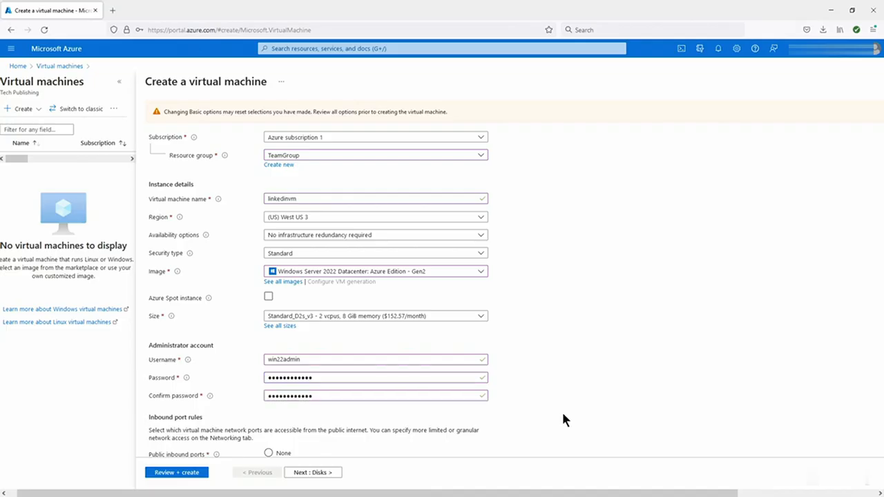
{"action": "scroll", "coordinate": [561, 410], "scroll_direction": "down", "scroll_amount": 3}
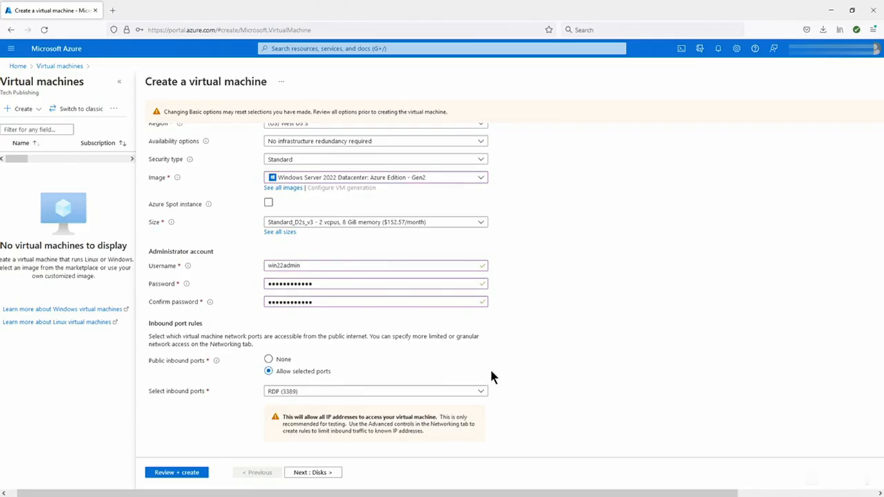
{"action": "scroll", "coordinate": [491, 376], "scroll_direction": "down", "scroll_amount": 3}
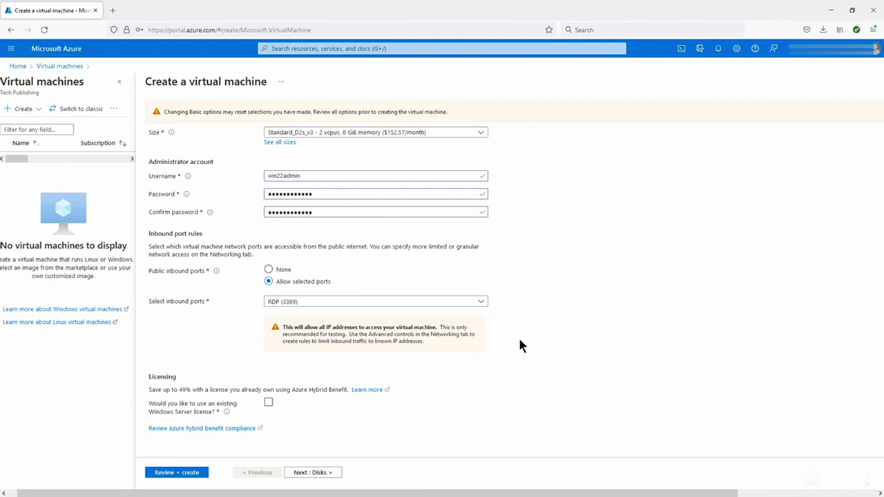
{"action": "left_click", "coordinate": [281, 269]}
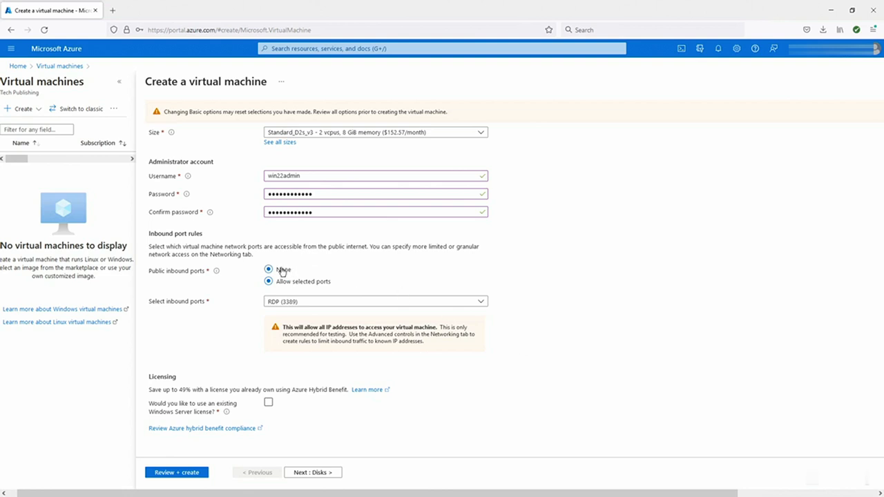
{"action": "left_click", "coordinate": [320, 290]}
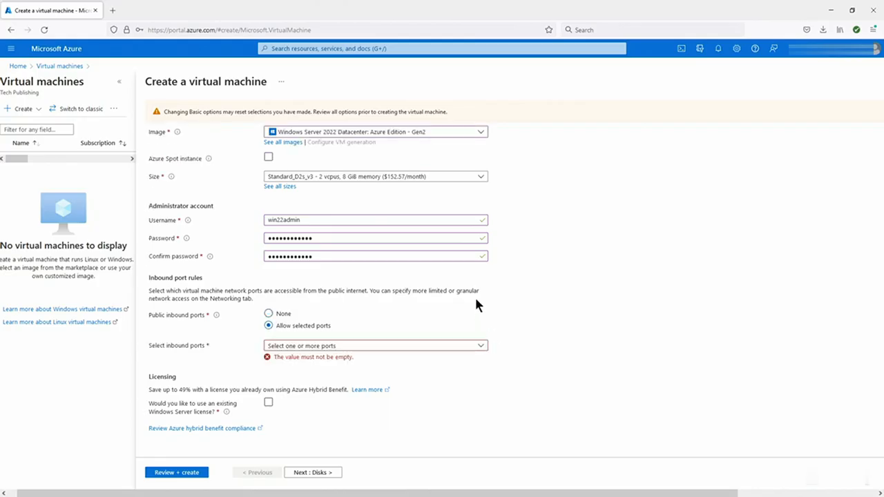
{"action": "left_click", "coordinate": [472, 345]}
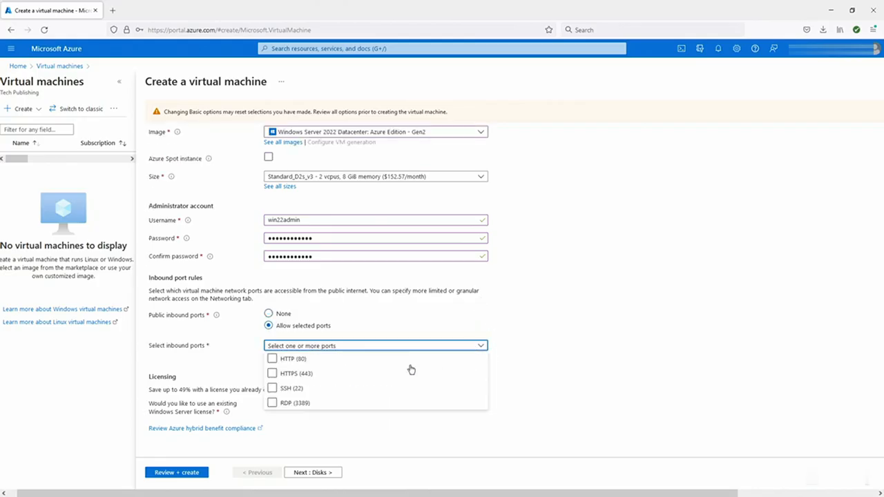
{"action": "left_click", "coordinate": [360, 375]}
{"action": "left_click", "coordinate": [272, 402]}
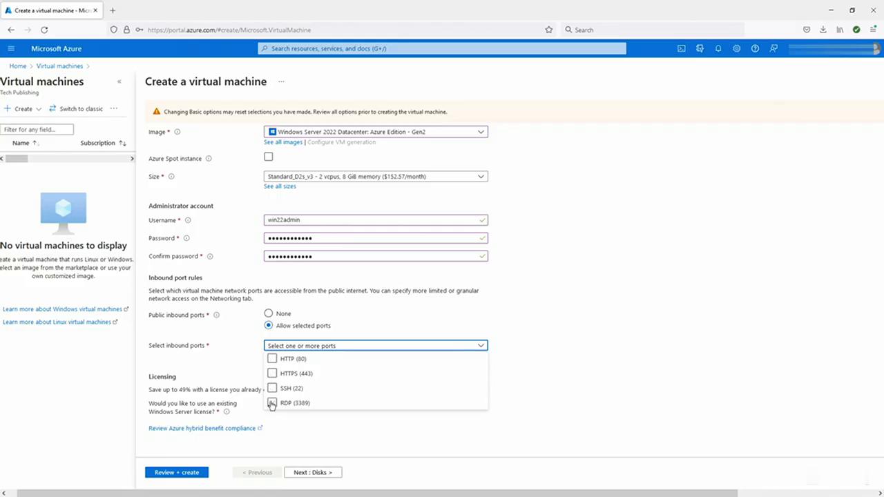
{"action": "left_click", "coordinate": [578, 346]}
{"action": "scroll", "coordinate": [579, 345], "scroll_direction": "down", "scroll_amount": 1}
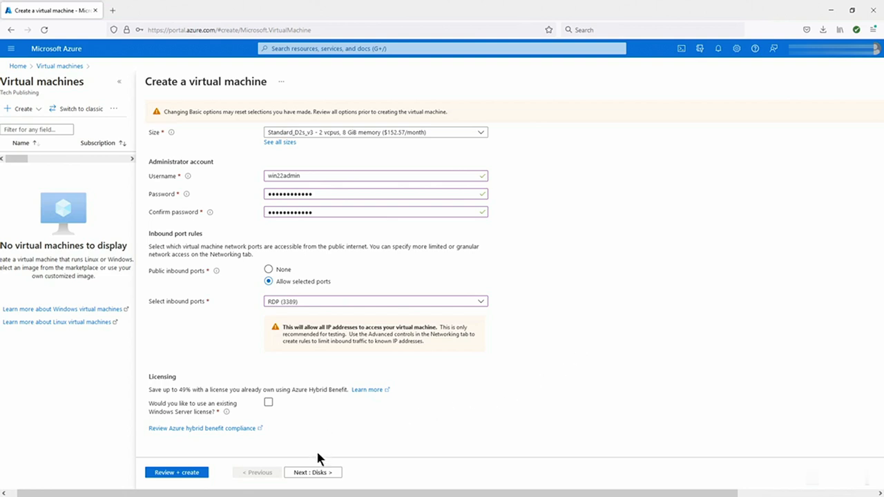
- On the Disks tab, keep the Premium SSD OS disk and platform-managed encryption, then continue to Networking
{"action": "left_click", "coordinate": [313, 473]}
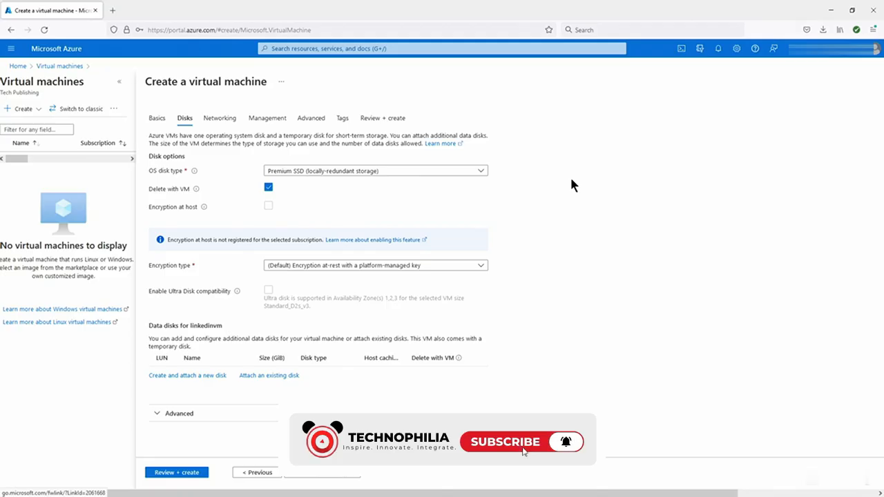
{"action": "left_click", "coordinate": [481, 171]}
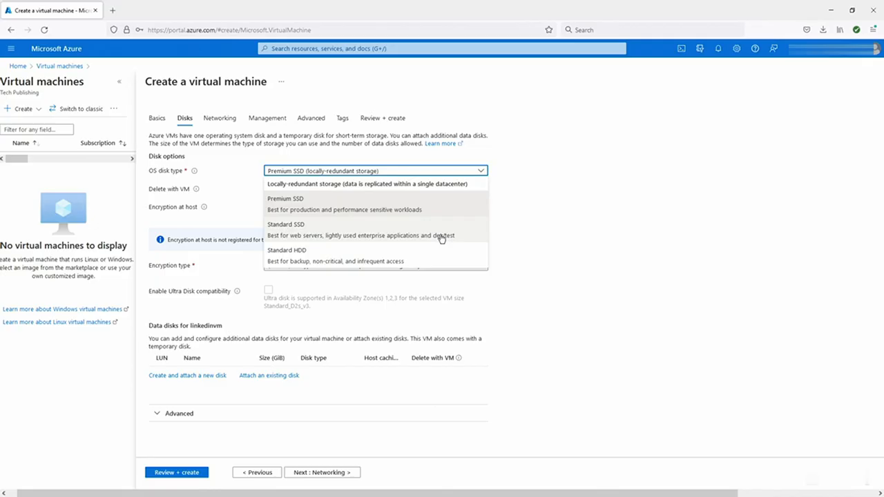
{"action": "left_click", "coordinate": [561, 215]}
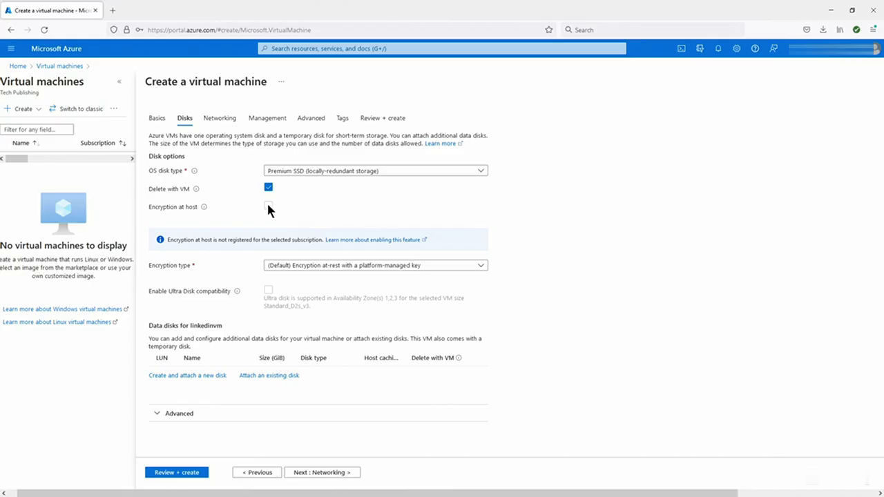
{"action": "mouse_move", "coordinate": [204, 208]}
{"action": "left_click", "coordinate": [481, 266]}
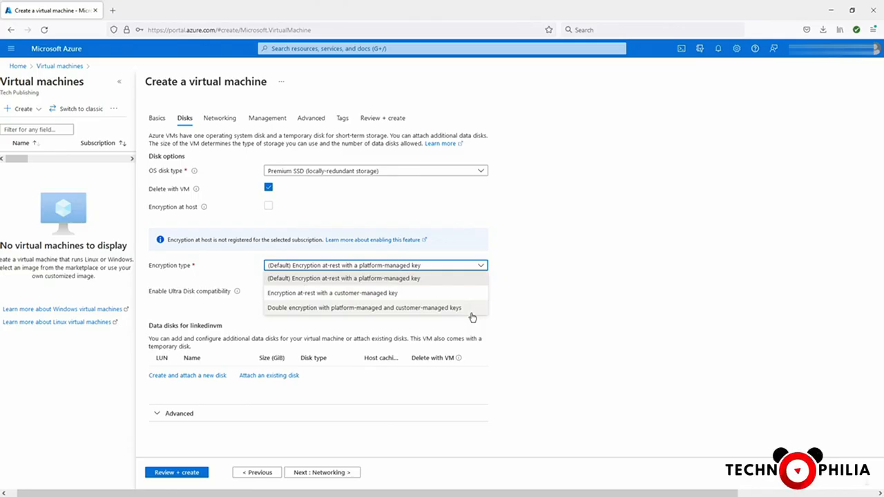
{"action": "left_click", "coordinate": [513, 274]}
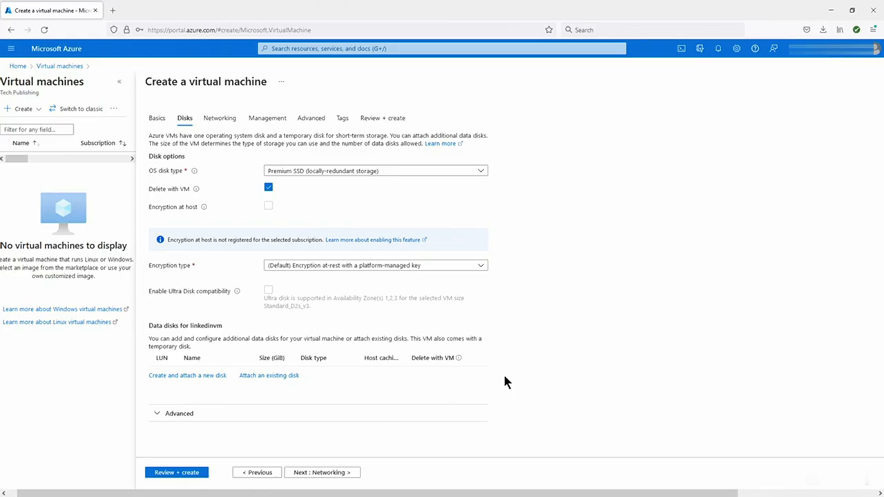
{"action": "left_click", "coordinate": [337, 472]}
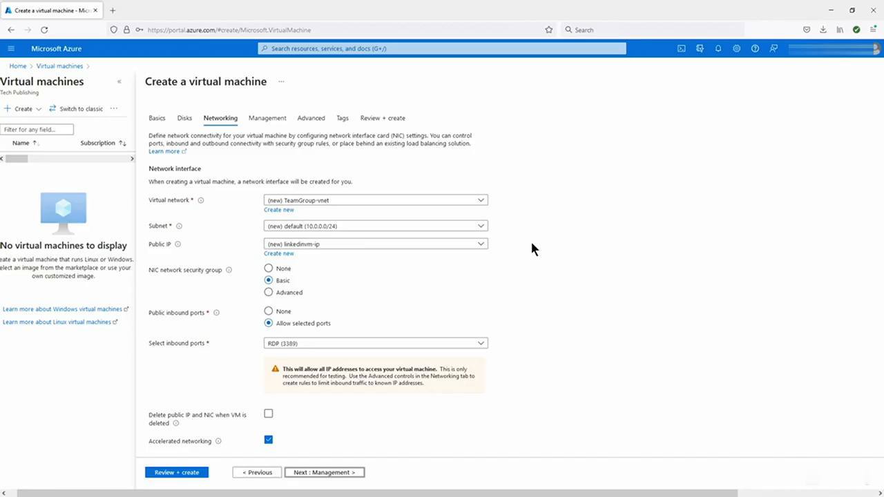
{"action": "scroll", "coordinate": [566, 301], "scroll_direction": "down", "scroll_amount": 1}
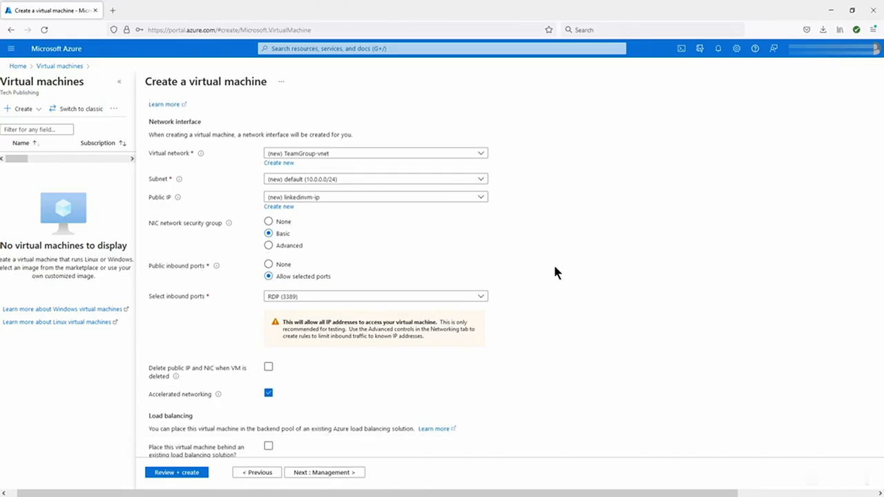
{"action": "left_click", "coordinate": [296, 247]}
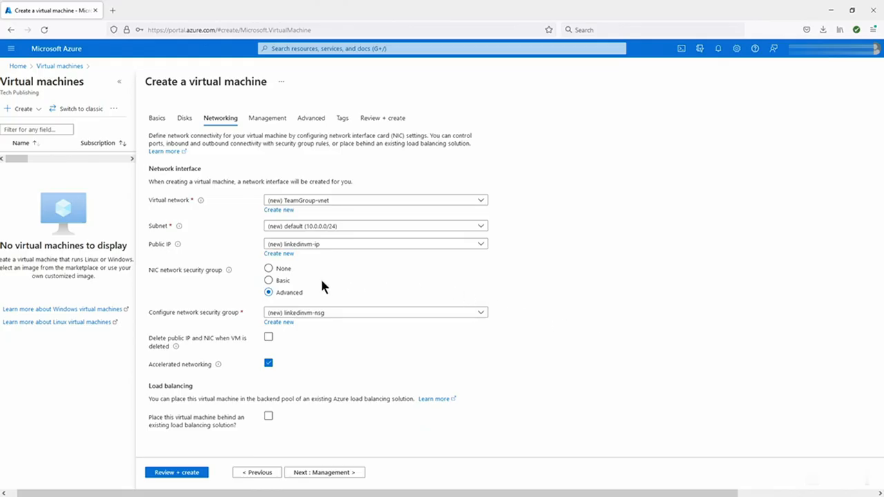
{"action": "left_click", "coordinate": [290, 280]}
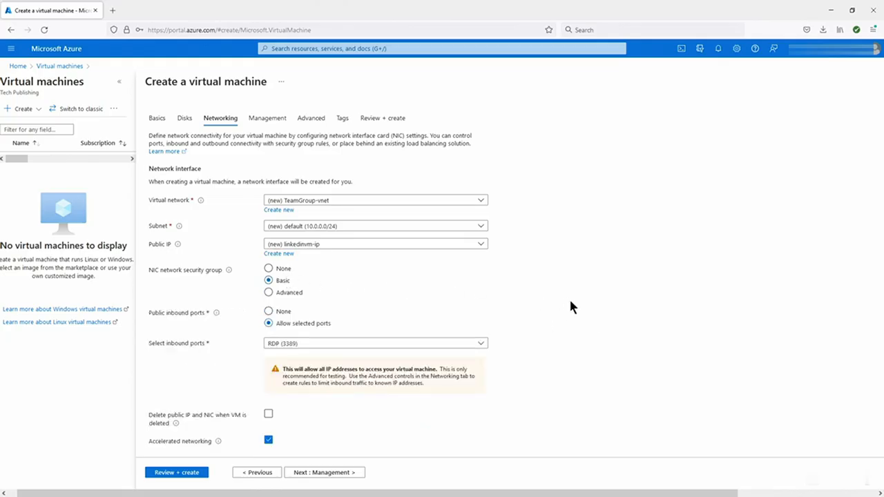
{"action": "scroll", "coordinate": [571, 303], "scroll_direction": "down", "scroll_amount": 2}
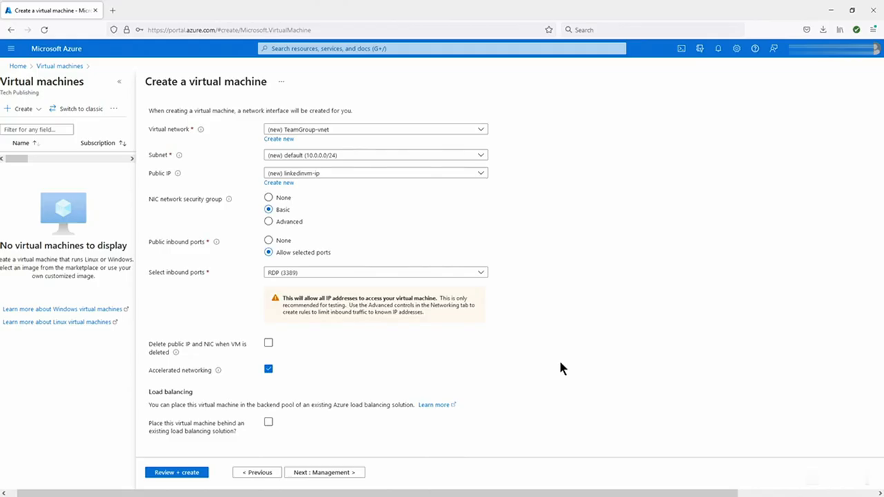
- Enable system-assigned managed identity with Azure AD login off, and auto-shutdown at 7:00:00 PM UTC
{"action": "left_click", "coordinate": [336, 475]}
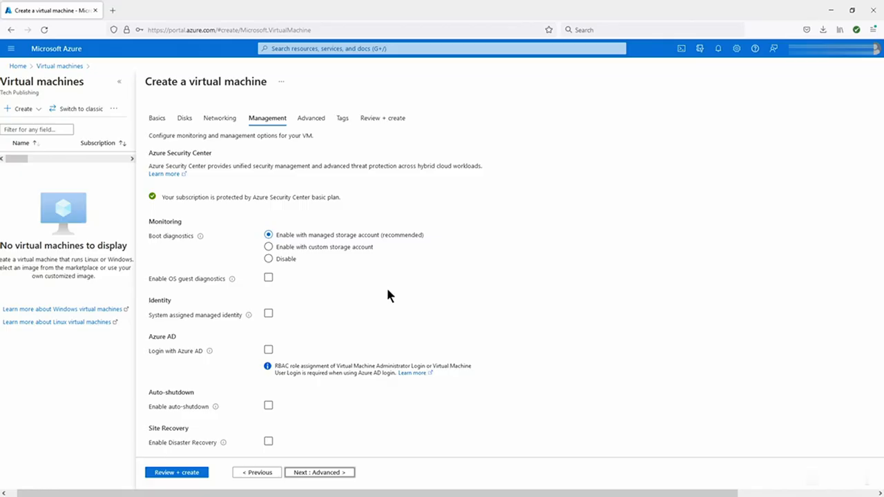
{"action": "scroll", "coordinate": [387, 296], "scroll_direction": "down", "scroll_amount": 1}
{"action": "scroll", "coordinate": [387, 296], "scroll_direction": "down", "scroll_amount": 1}
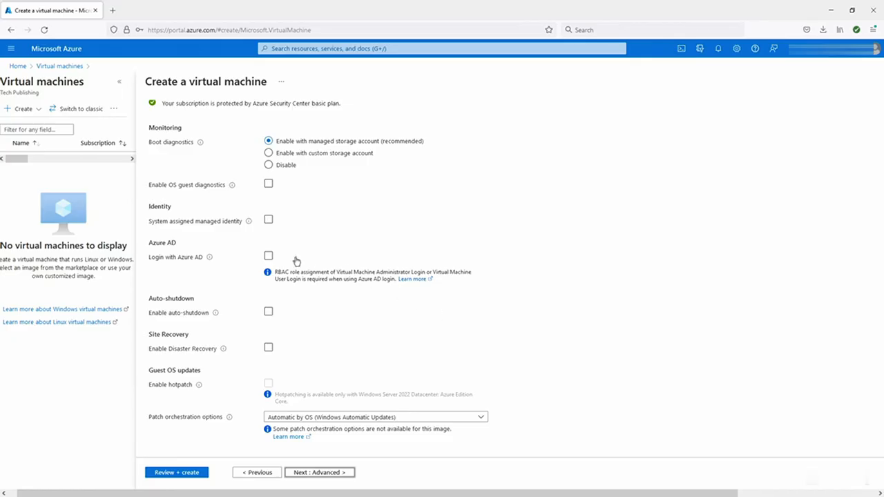
{"action": "left_click", "coordinate": [268, 255]}
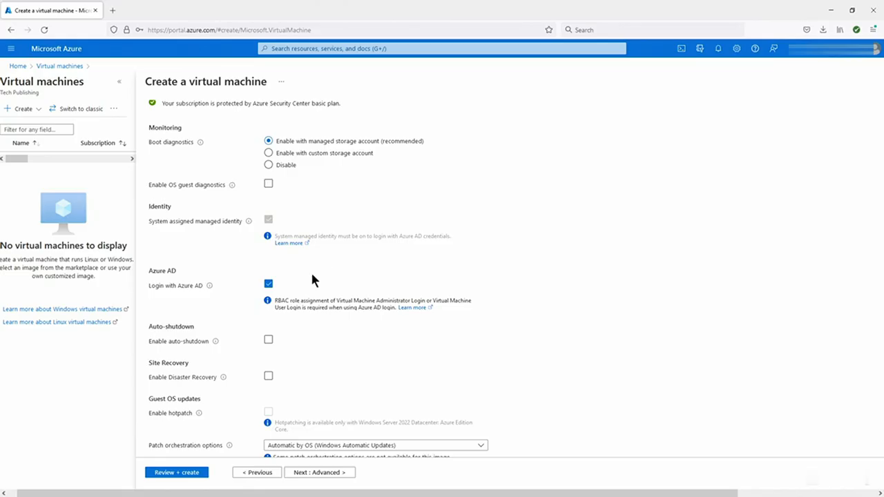
{"action": "left_click", "coordinate": [268, 286]}
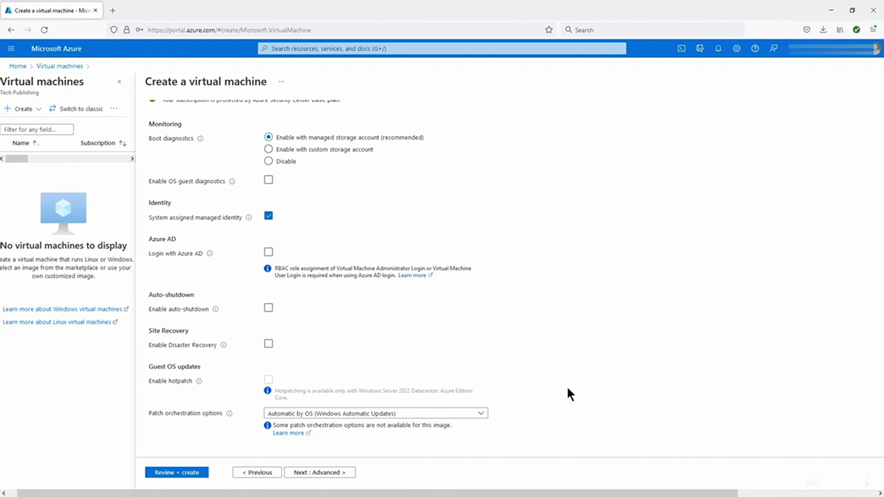
{"action": "left_click", "coordinate": [269, 309]}
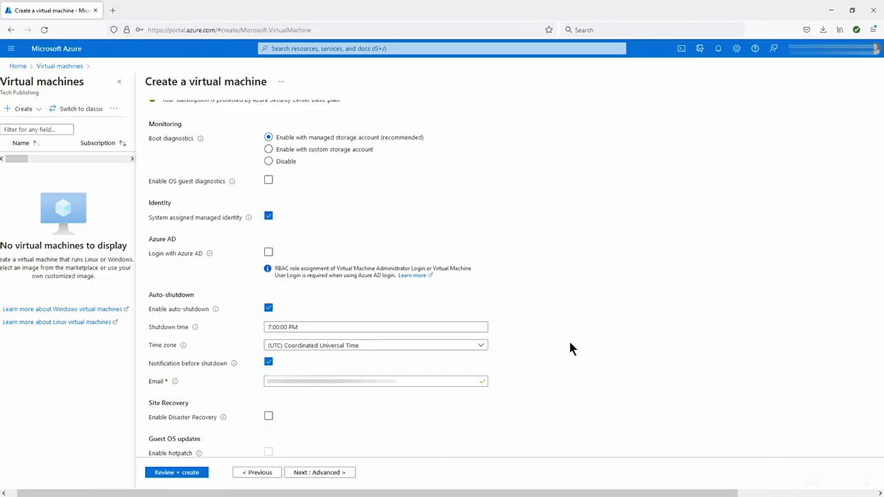
{"action": "scroll", "coordinate": [569, 339], "scroll_direction": "up", "scroll_amount": 1}
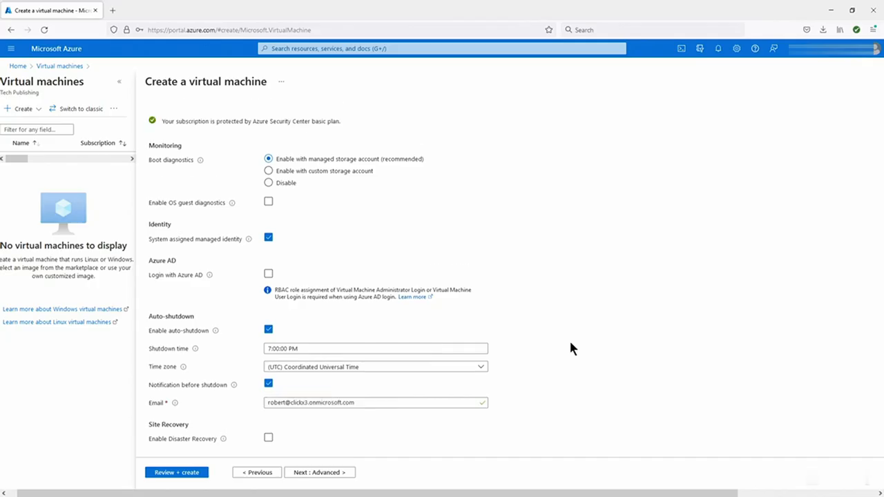
{"action": "scroll", "coordinate": [569, 339], "scroll_direction": "down", "scroll_amount": 2}
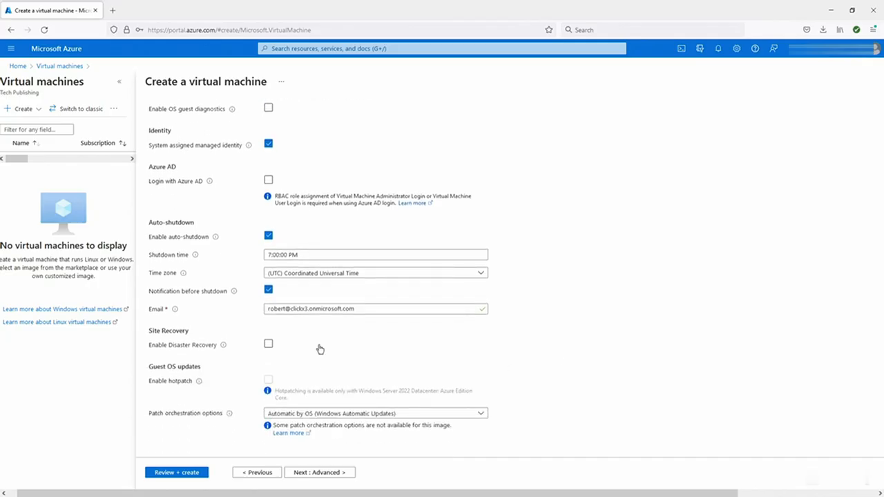
- Leave disaster recovery off, set patch orchestration to Manual updates, and continue to Advanced
{"action": "left_click", "coordinate": [267, 343]}
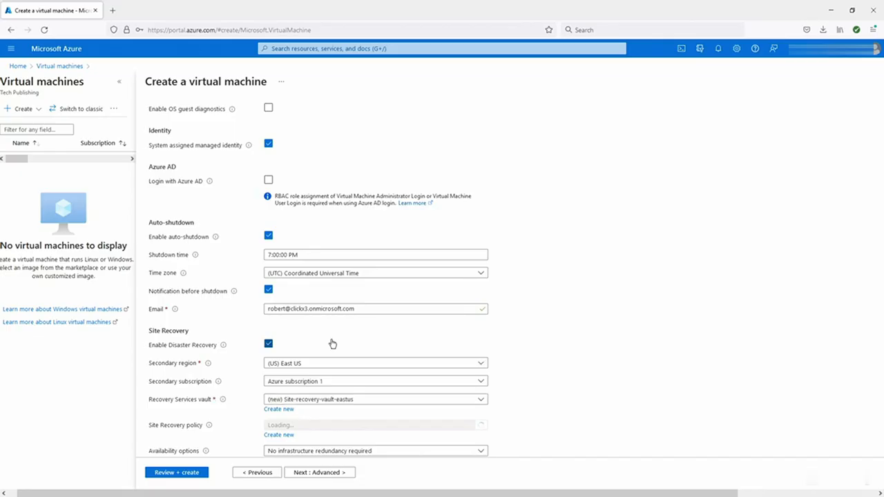
{"action": "scroll", "coordinate": [331, 343], "scroll_direction": "down", "scroll_amount": 3}
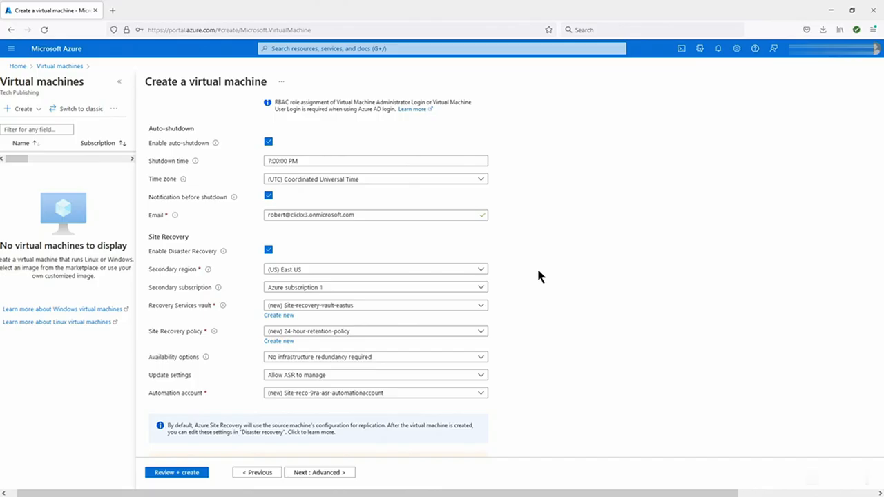
{"action": "left_click", "coordinate": [269, 250]}
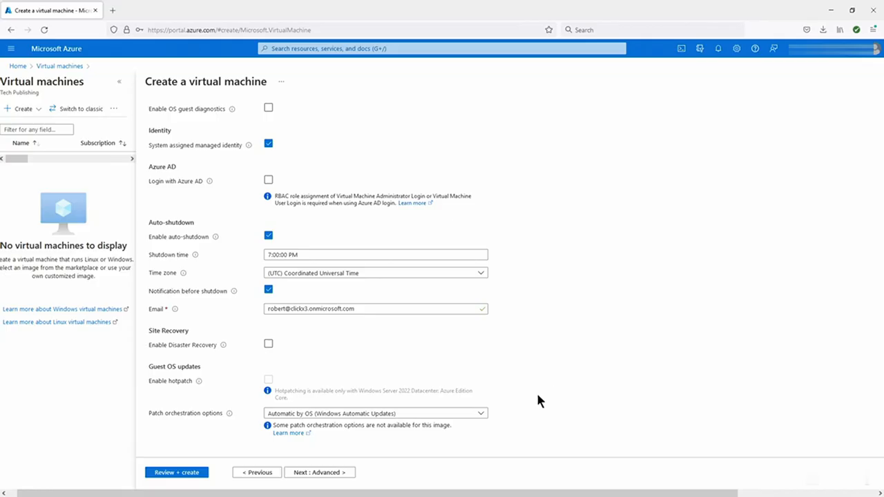
{"action": "left_click", "coordinate": [483, 415]}
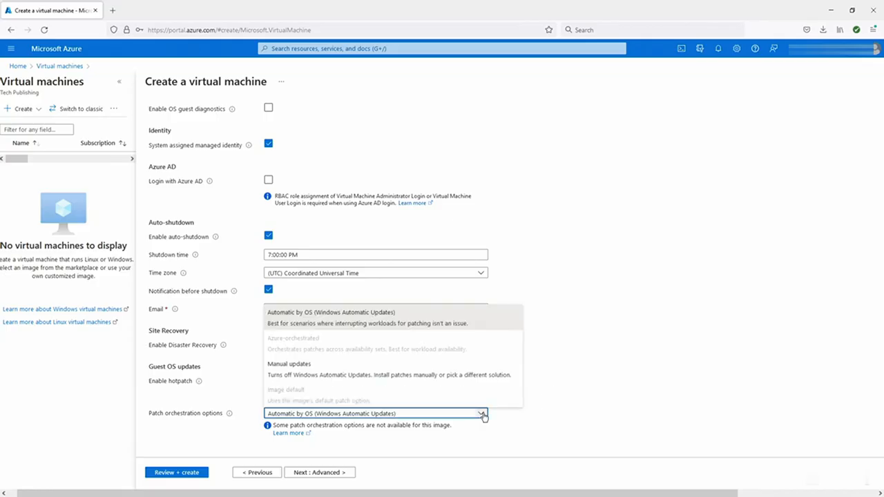
{"action": "left_click", "coordinate": [299, 366]}
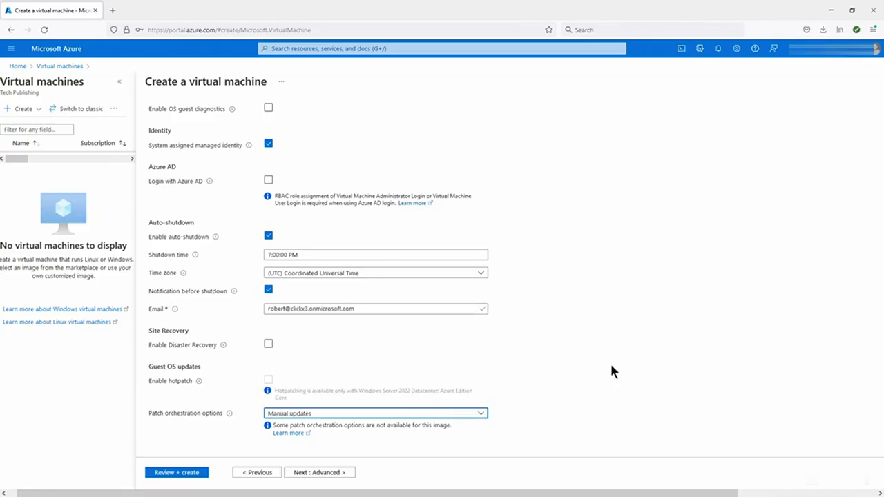
{"action": "left_click", "coordinate": [339, 473]}
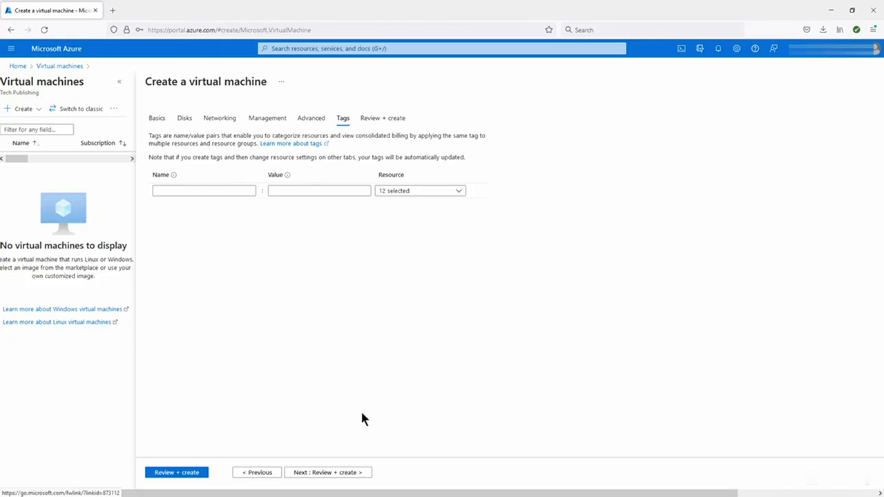
- Review the validated VM configuration and launch its deployment to TeamGroup
{"action": "left_click", "coordinate": [343, 473]}
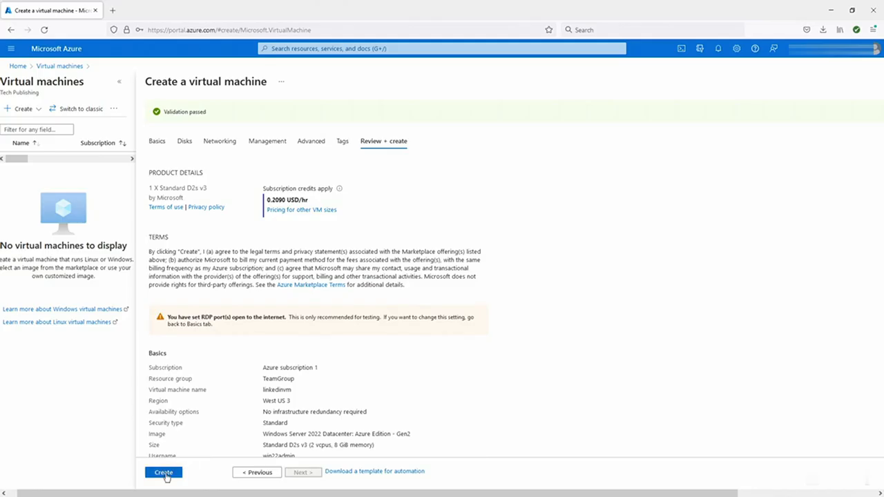
{"action": "left_click", "coordinate": [164, 473]}
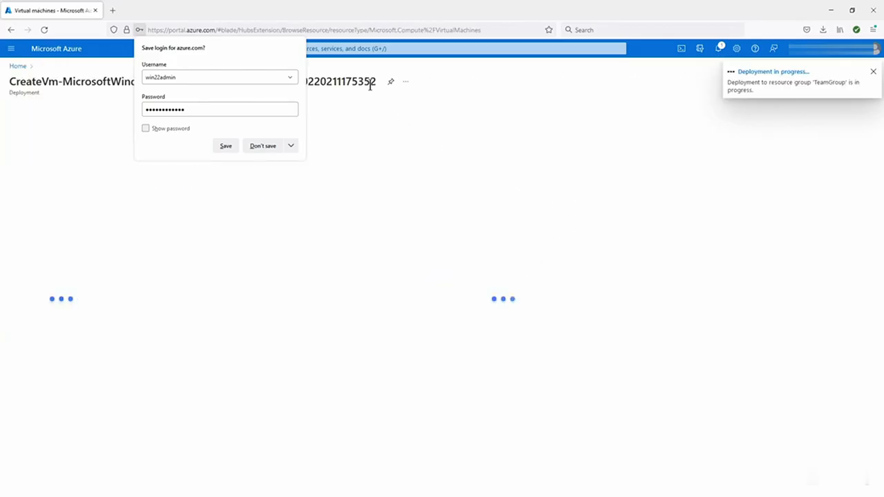
- Choose Don't save on Firefox's save-login prompt while the deployment completes
{"action": "left_click", "coordinate": [260, 147]}
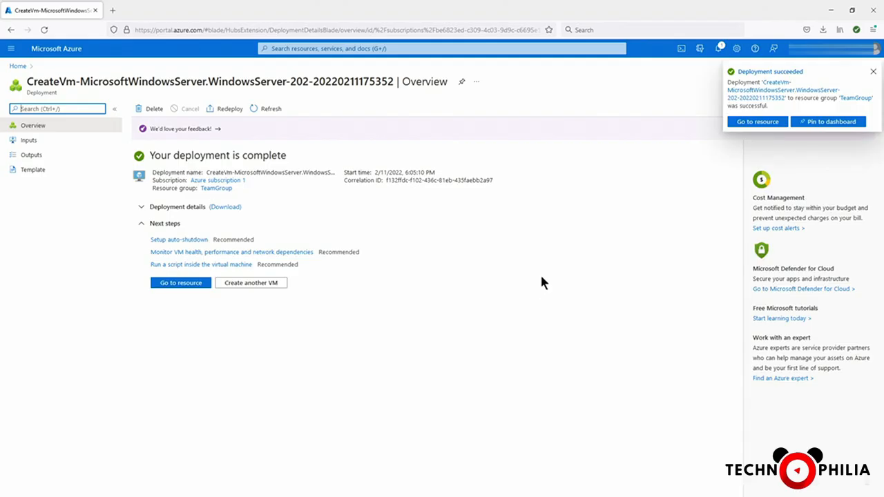
- Open the linkedinvm resource and copy its public IP address 20.106.91.127
{"action": "left_click", "coordinate": [180, 290]}
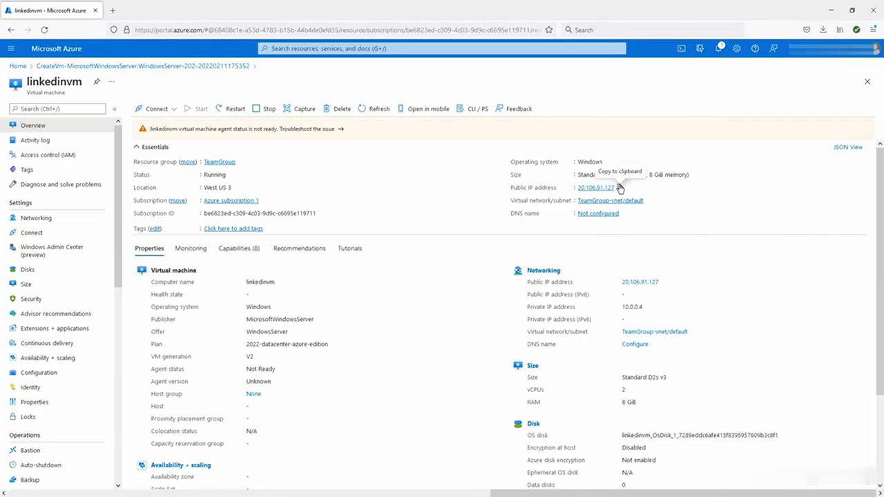
{"action": "left_click", "coordinate": [620, 188]}
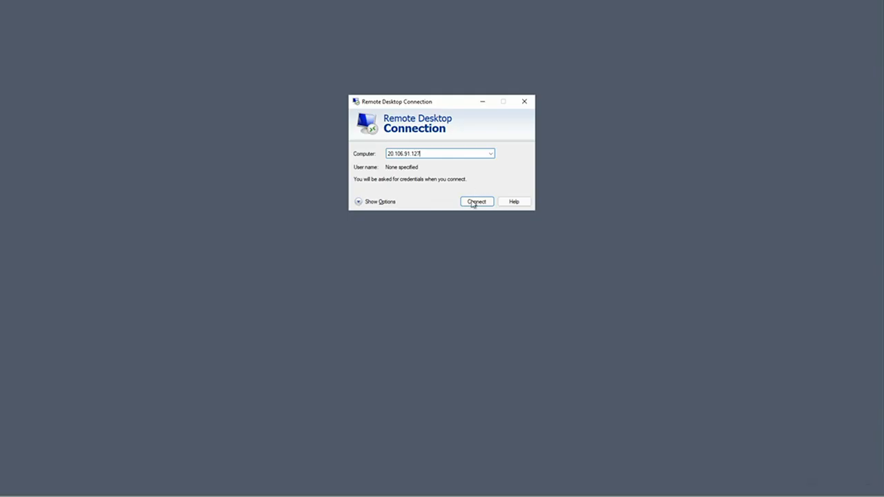
- Connect to 20.106.91.127 with the admin username and password, accepting the server's certificate warning
{"action": "left_click", "coordinate": [475, 202]}
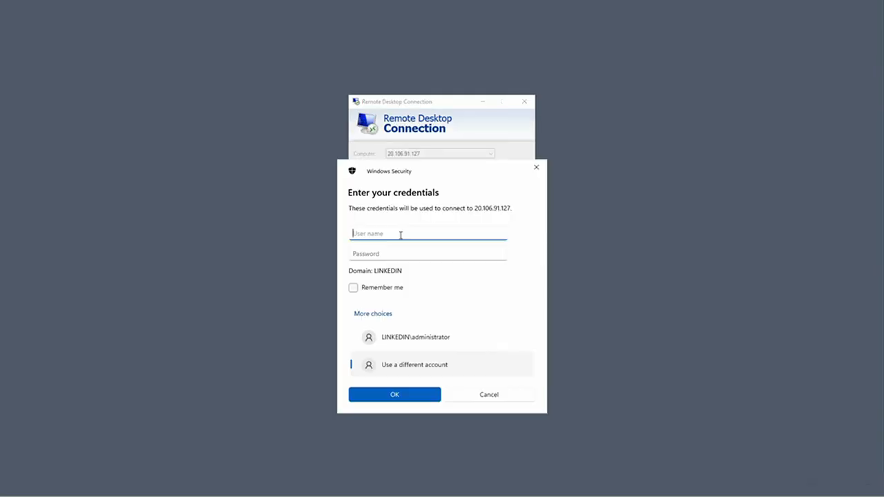
{"action": "type", "text": "win22admin"}
{"action": "key", "text": "Tab"}
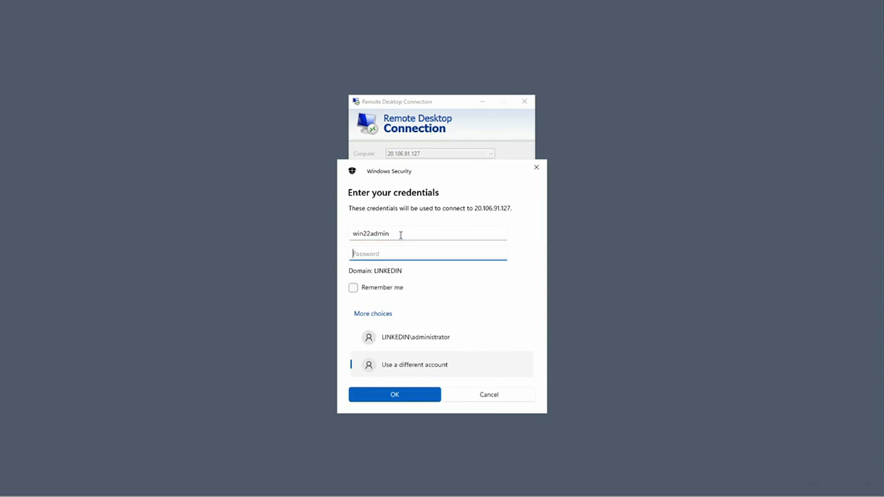
{"action": "key", "text": "ctrl+v"}
{"action": "left_click", "coordinate": [393, 396]}
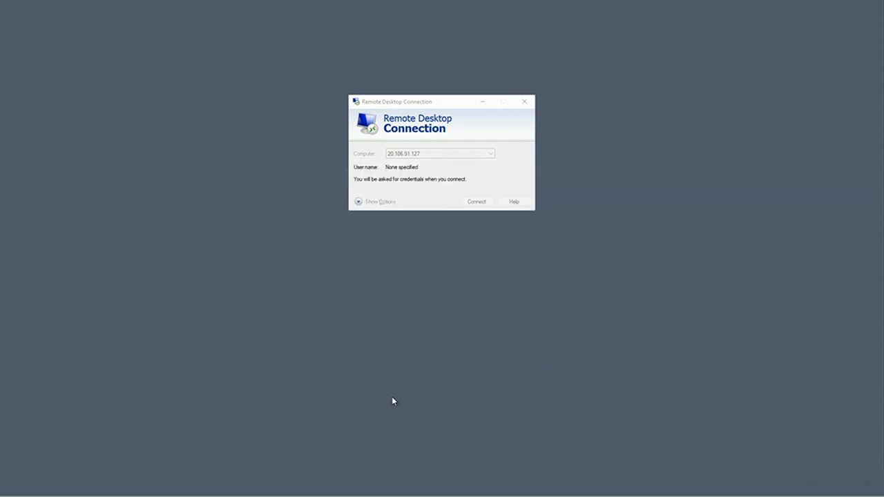
{"action": "left_click", "coordinate": [462, 232]}
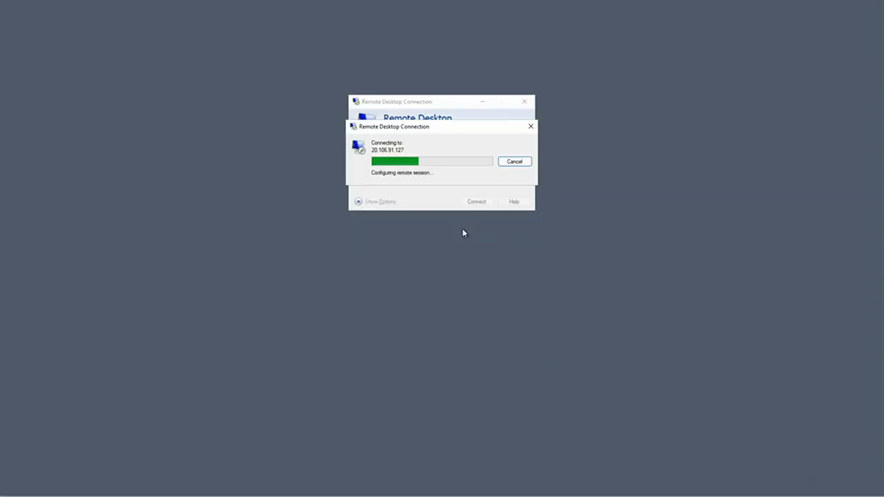